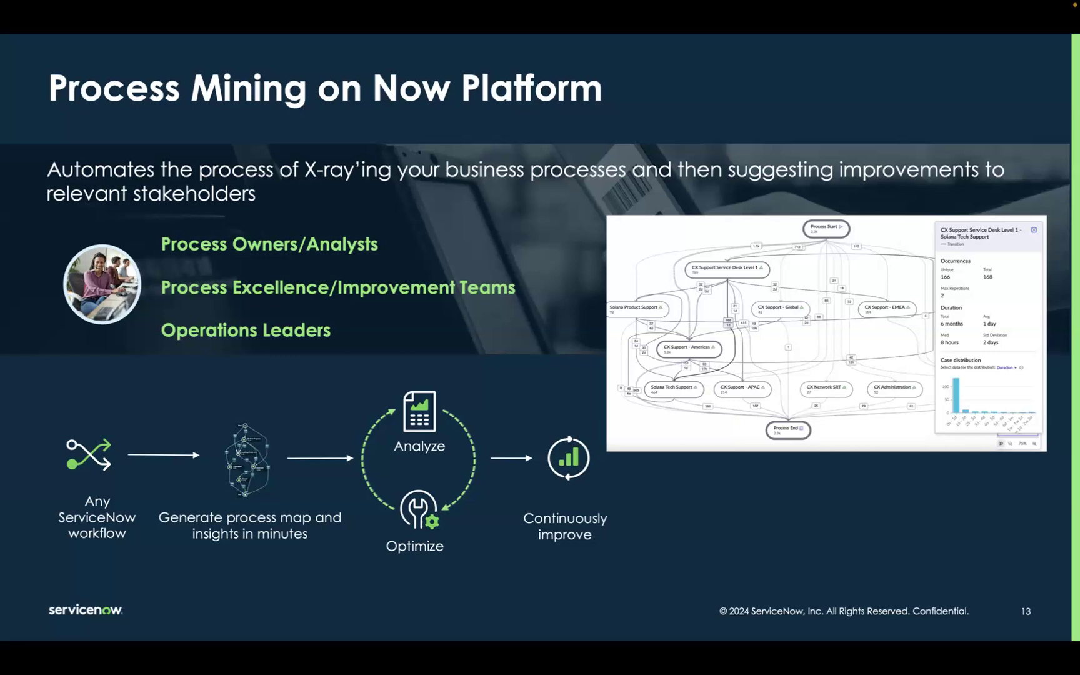
Step: Switch from the Process Mining slide to Google Chrome using the macOS app switcher
{"action": "key", "text": "super+Tab"}
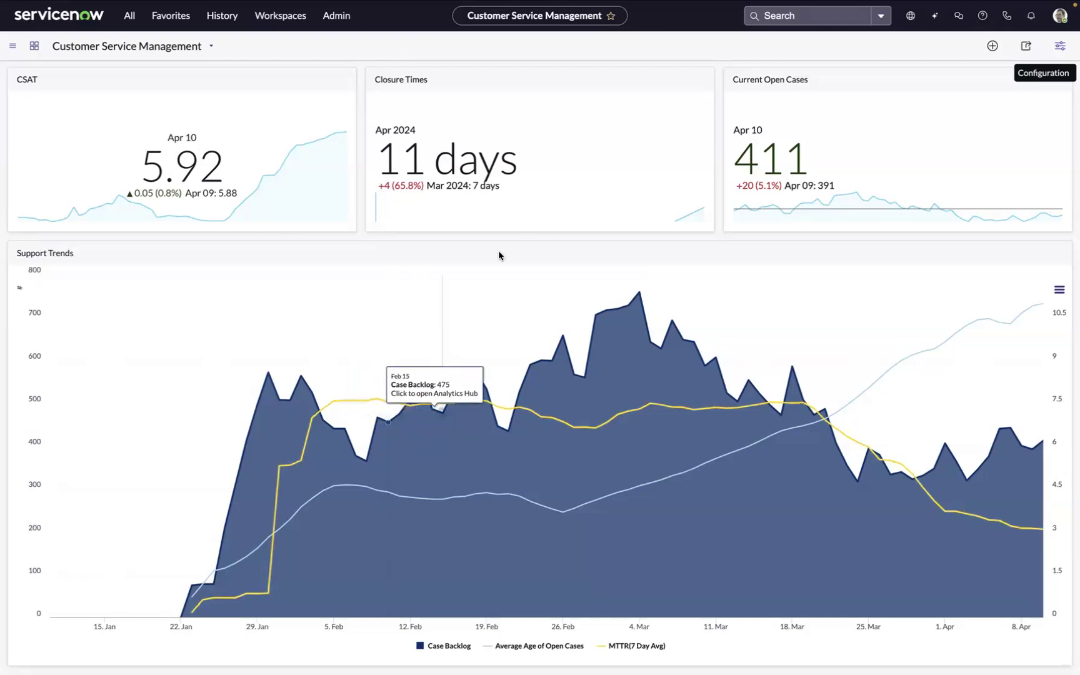
Step: Open the Customer Service Cases - Views summary and scroll to the 52 improvement opportunities
{"action": "left_click", "coordinate": [515, 190]}
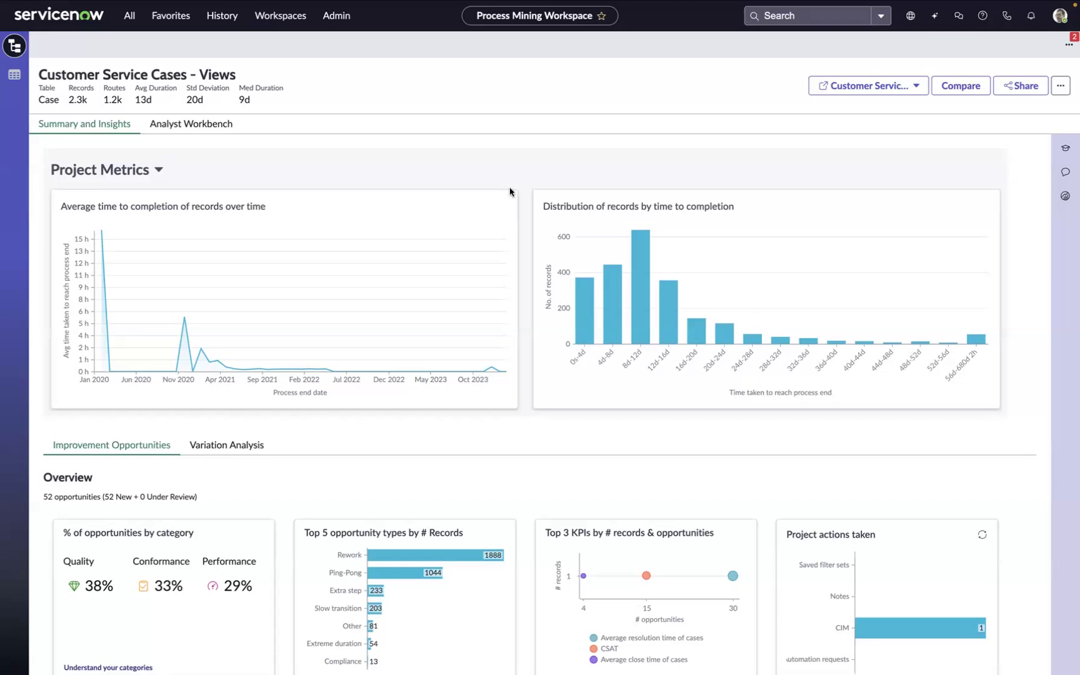
{"action": "scroll", "coordinate": [509, 191], "scroll_direction": "down", "scroll_amount": 2}
{"action": "scroll", "coordinate": [510, 191], "scroll_direction": "down", "scroll_amount": 2}
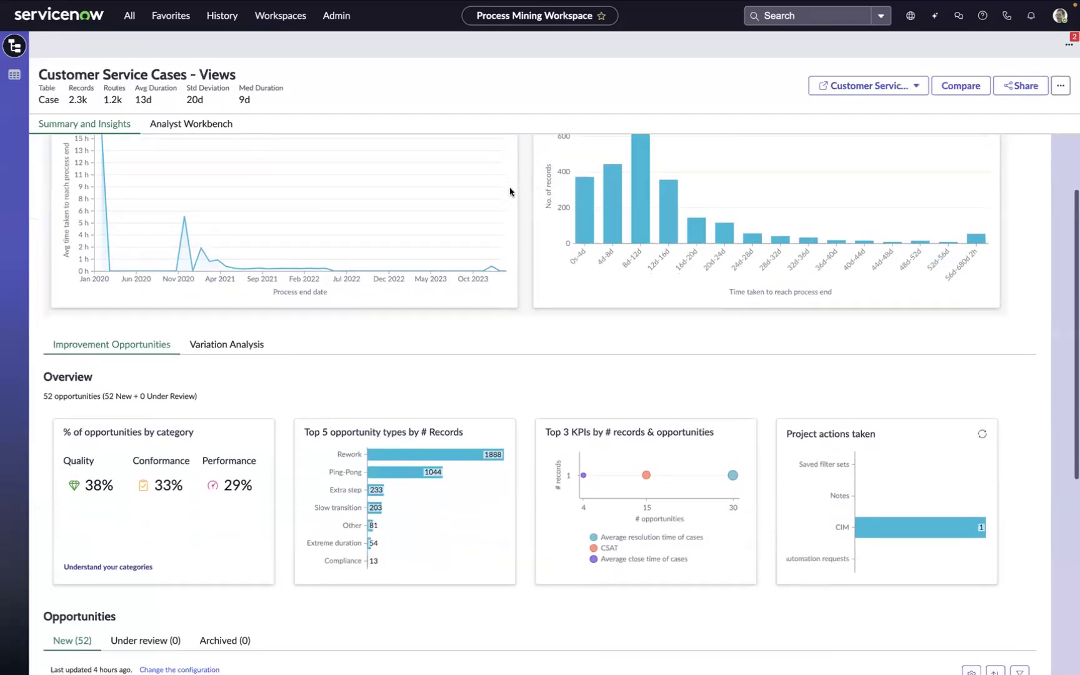
{"action": "scroll", "coordinate": [509, 191], "scroll_direction": "down", "scroll_amount": 2}
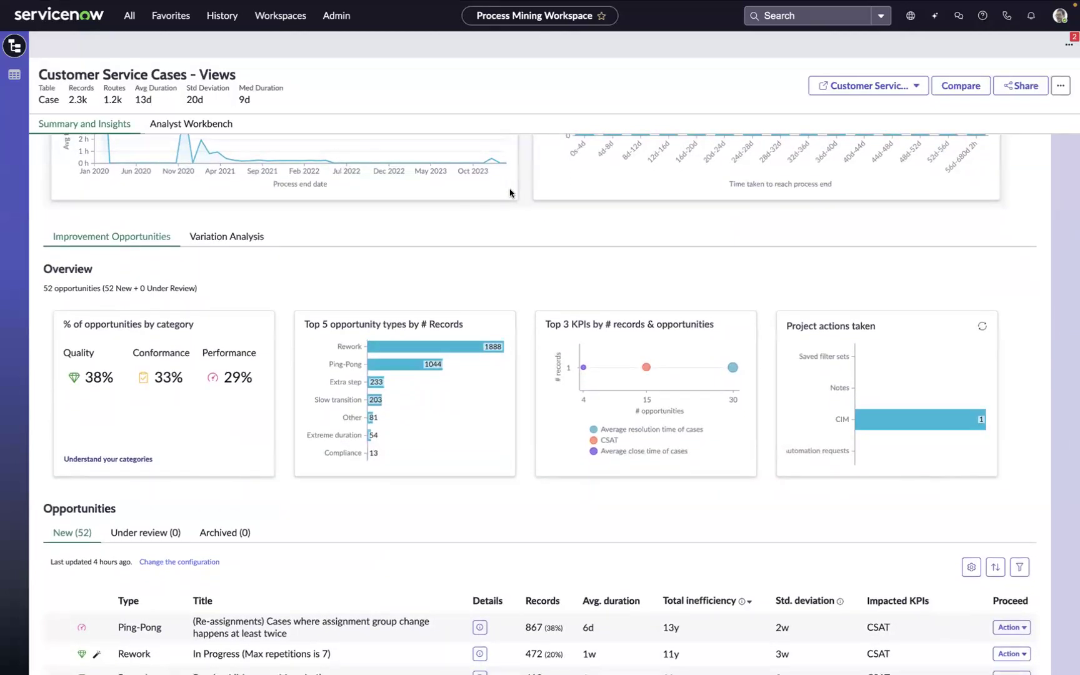
{"action": "scroll", "coordinate": [509, 191], "scroll_direction": "down", "scroll_amount": 2}
{"action": "scroll", "coordinate": [509, 192], "scroll_direction": "down", "scroll_amount": 2}
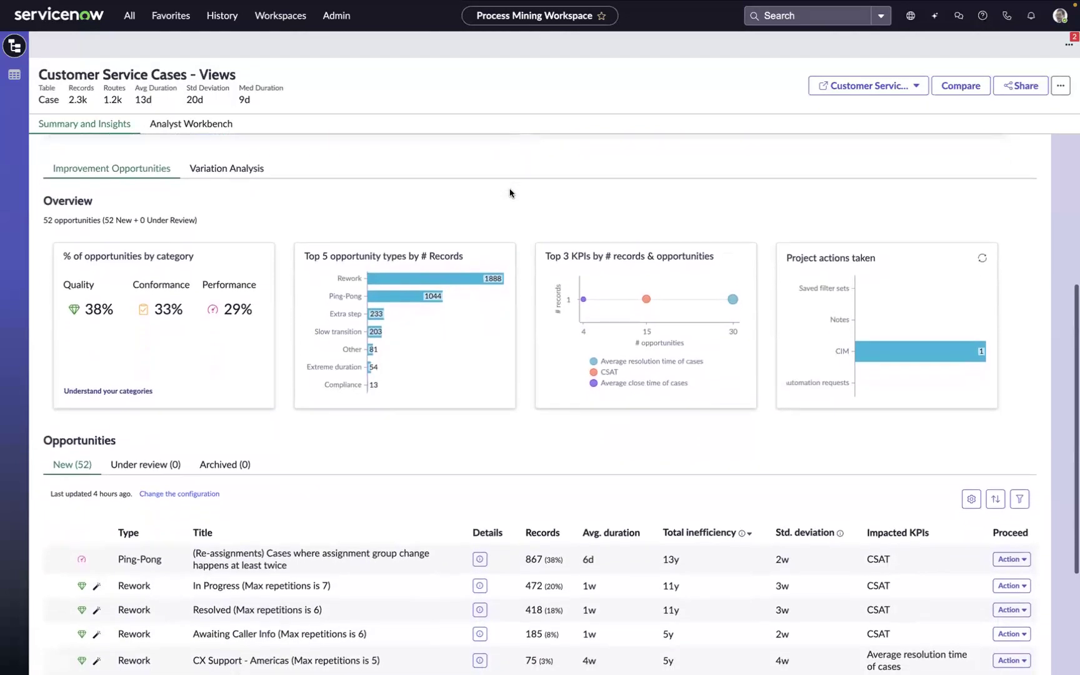
{"action": "scroll", "coordinate": [509, 192], "scroll_direction": "down", "scroll_amount": 2}
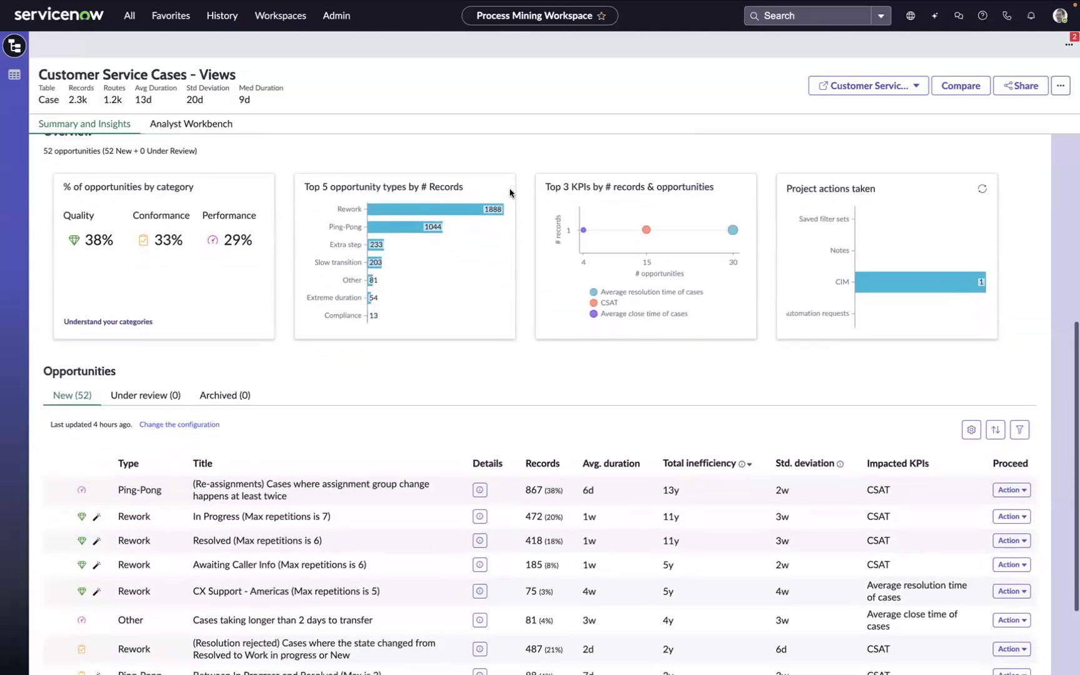
{"action": "scroll", "coordinate": [509, 193], "scroll_direction": "down", "scroll_amount": 1}
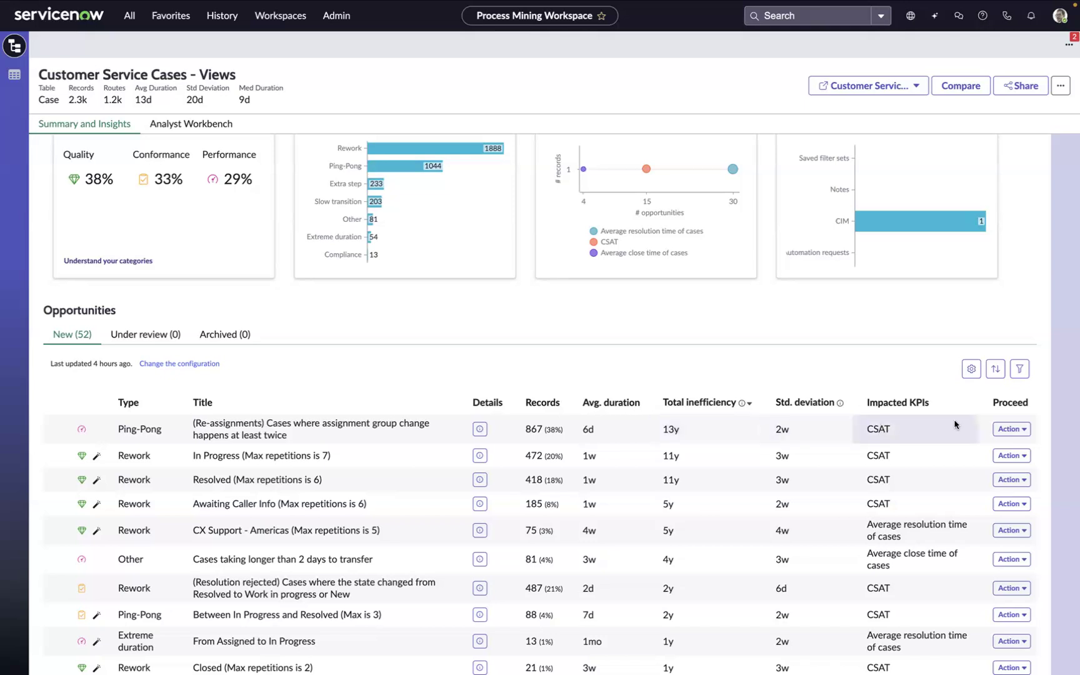
Step: Open the ping-pong opportunity's 867 cases in the workbench, mapped by Assignment group at 50% connections
{"action": "left_click", "coordinate": [1010, 429]}
{"action": "left_click", "coordinate": [976, 460]}
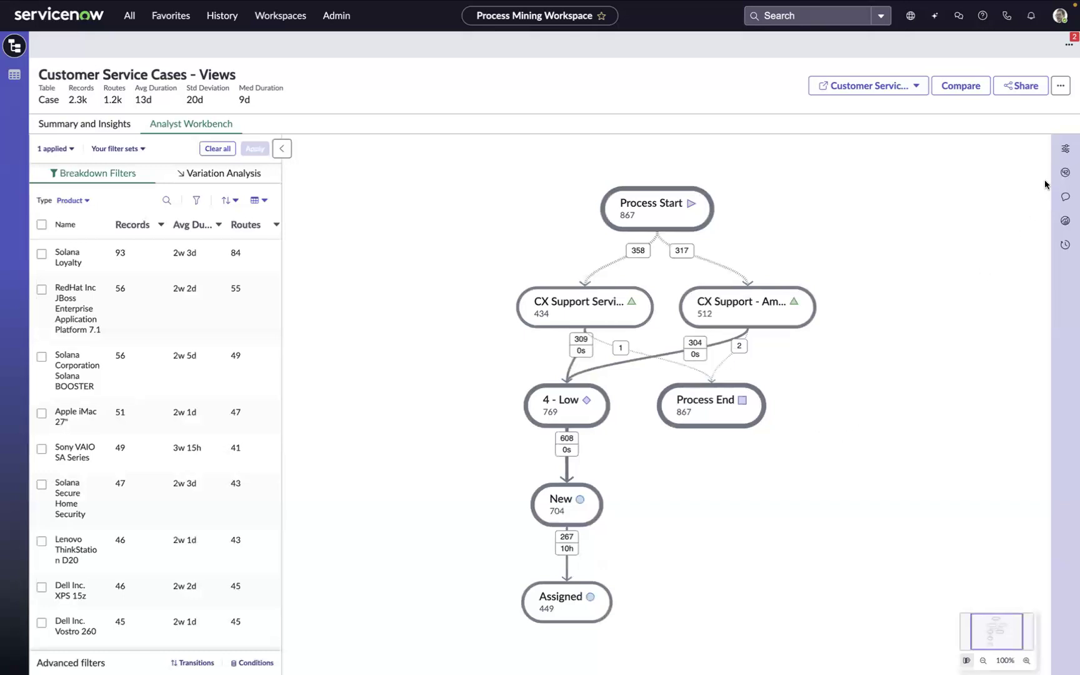
{"action": "left_click", "coordinate": [1064, 150]}
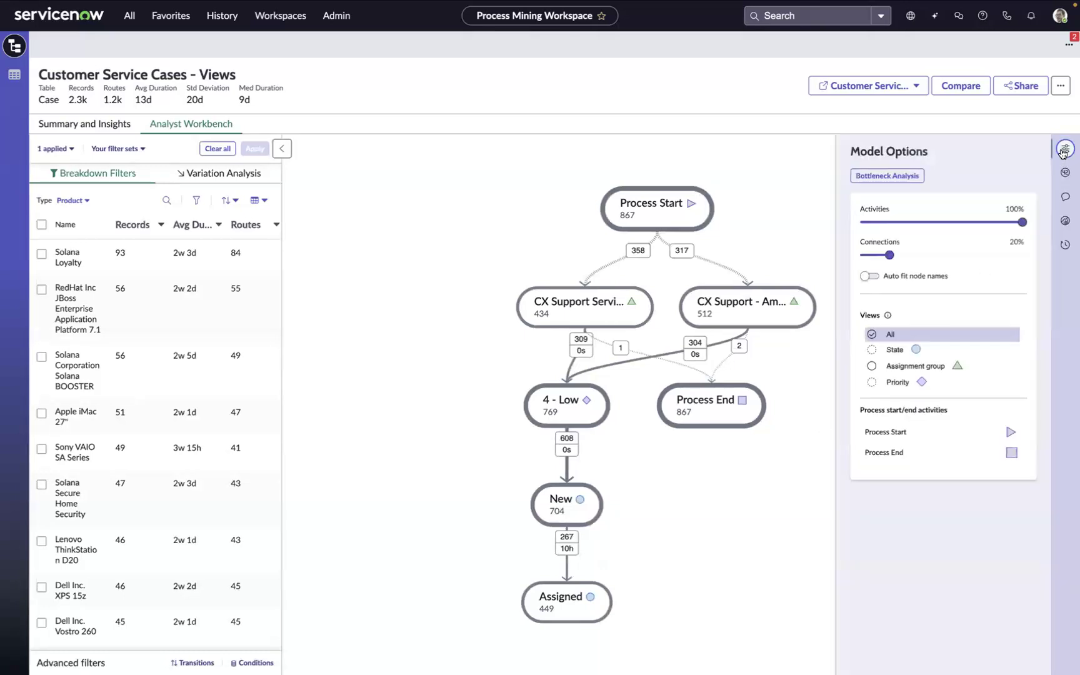
{"action": "left_click", "coordinate": [939, 255]}
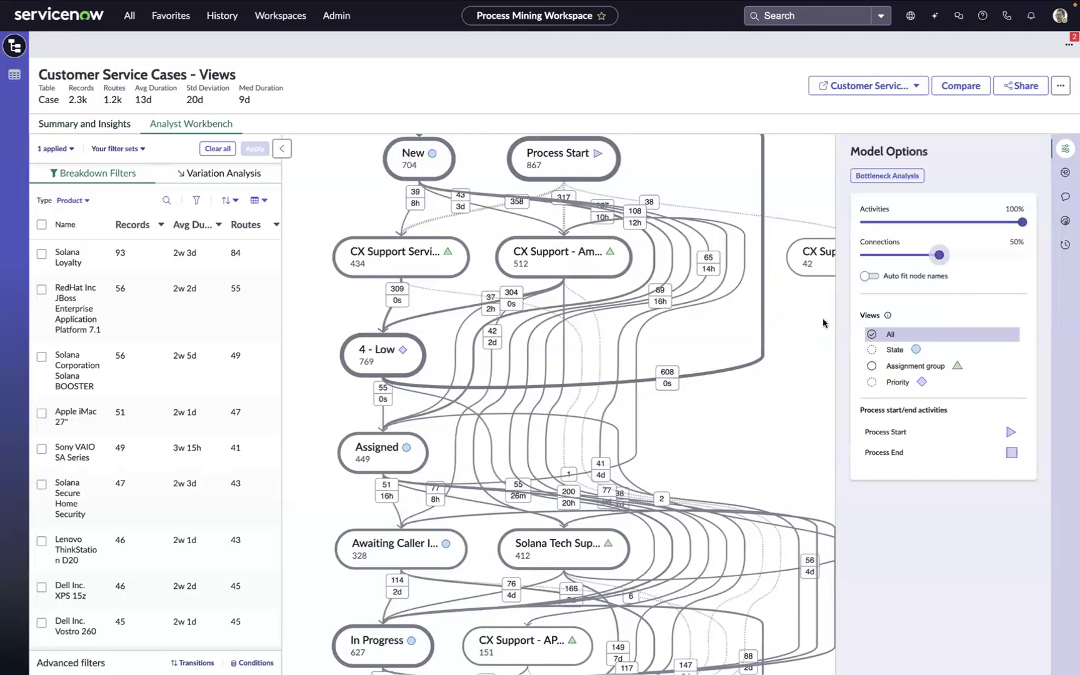
{"action": "left_click", "coordinate": [894, 368]}
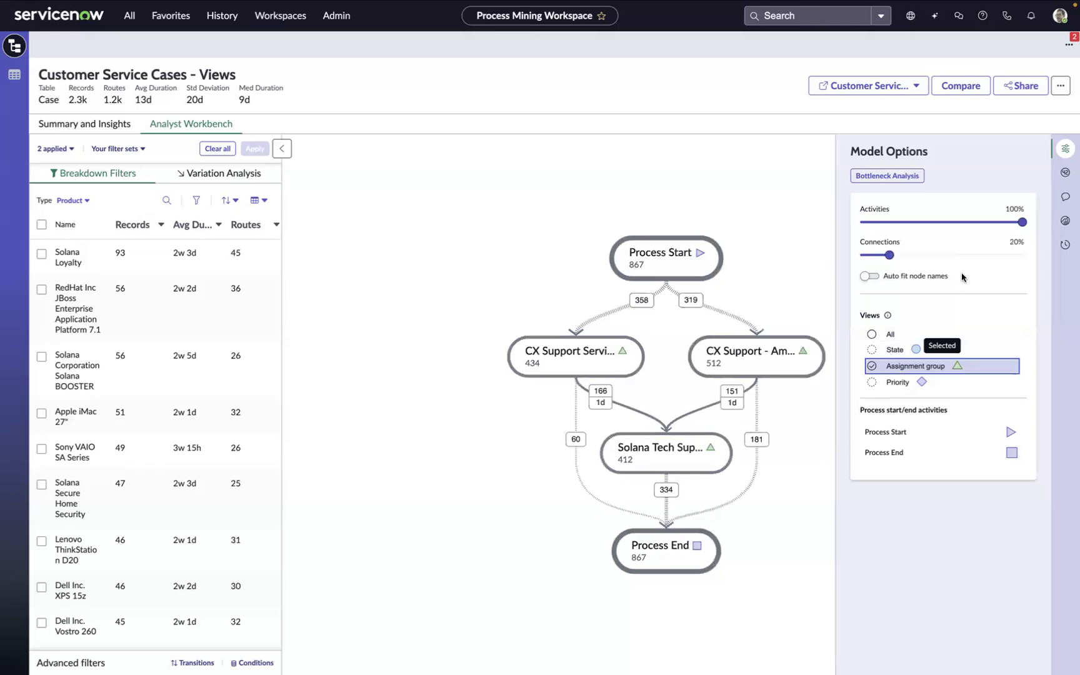
{"action": "left_click", "coordinate": [939, 254]}
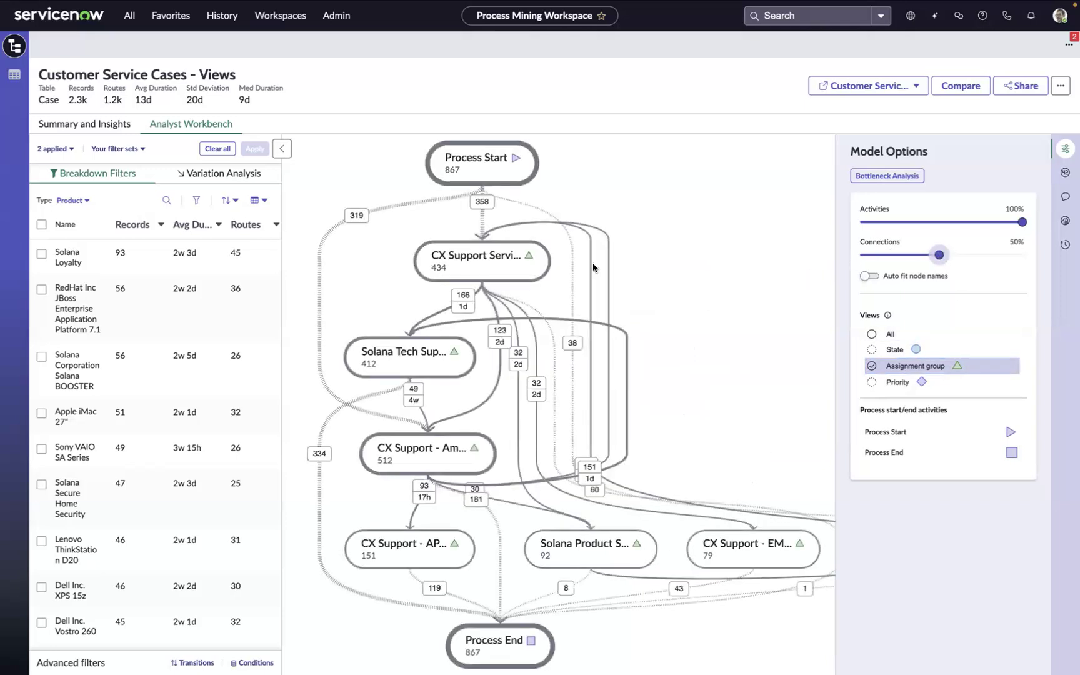
Step: Filter the map by Channel to the 564 Email cases and raise connections to 55%
{"action": "left_click", "coordinate": [88, 201]}
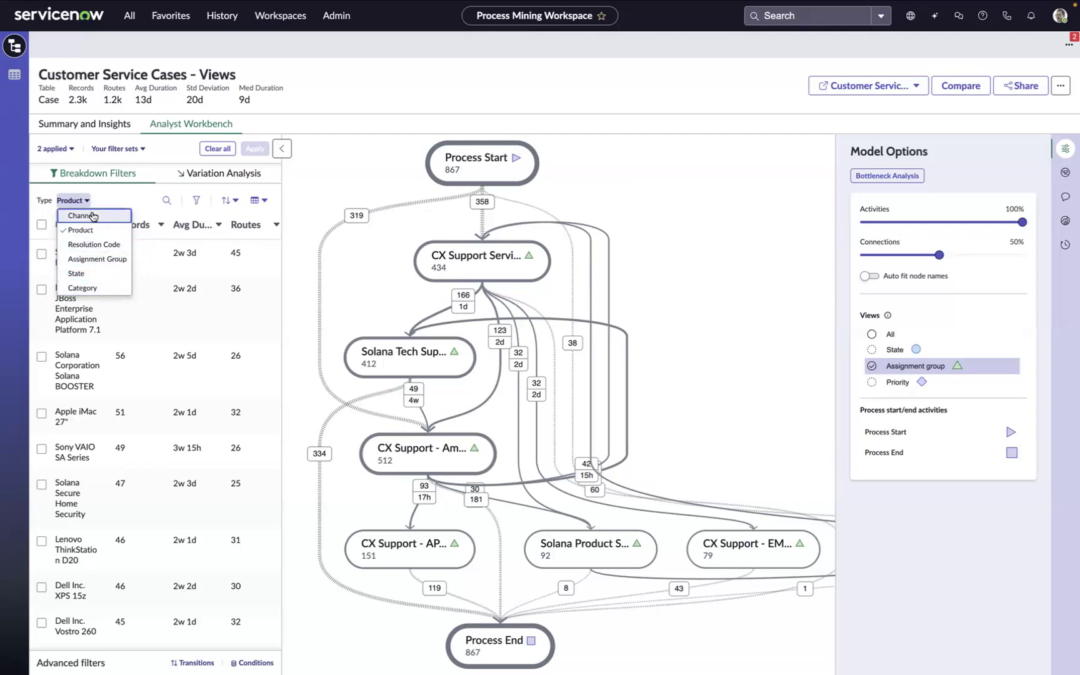
{"action": "left_click", "coordinate": [92, 216]}
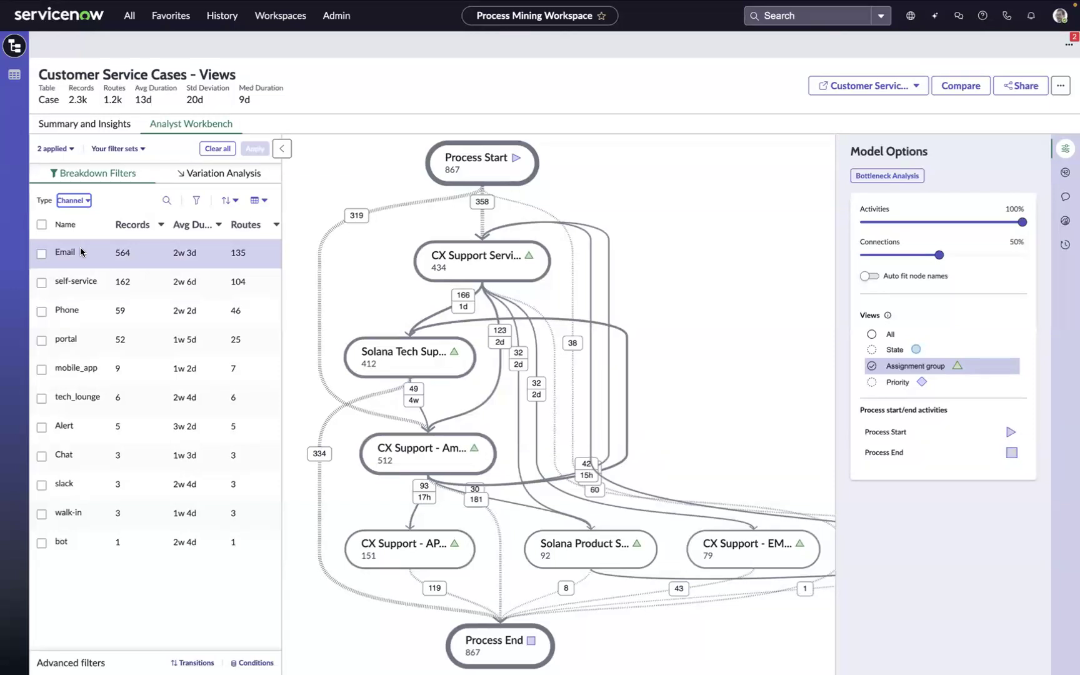
{"action": "left_click", "coordinate": [41, 253]}
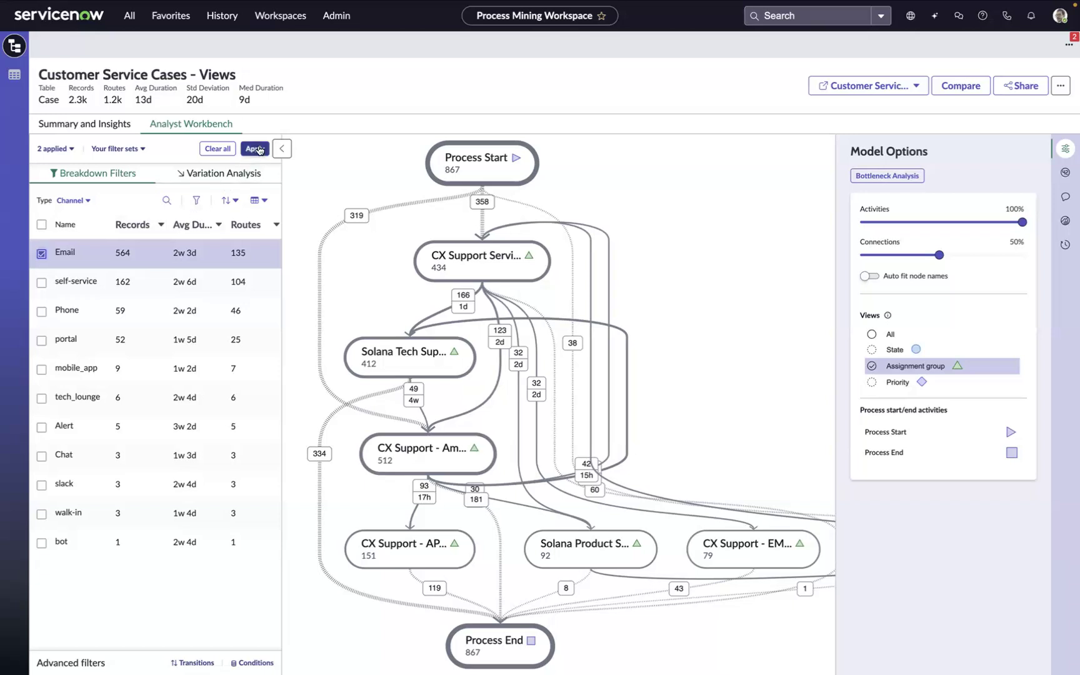
{"action": "left_click", "coordinate": [258, 149]}
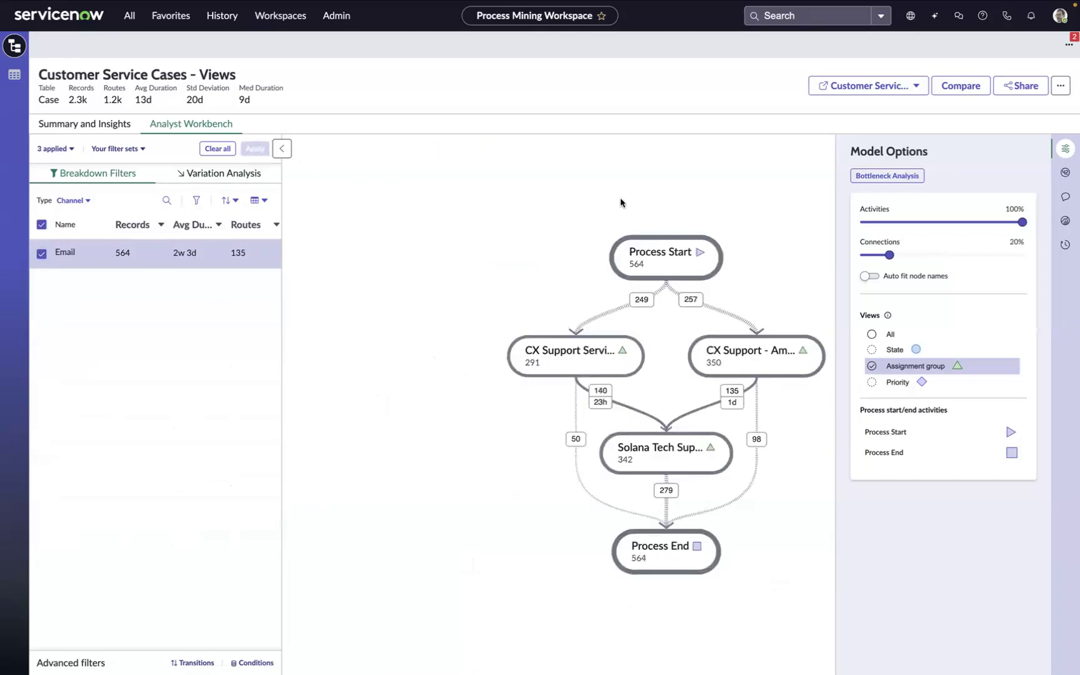
{"action": "left_click", "coordinate": [946, 254]}
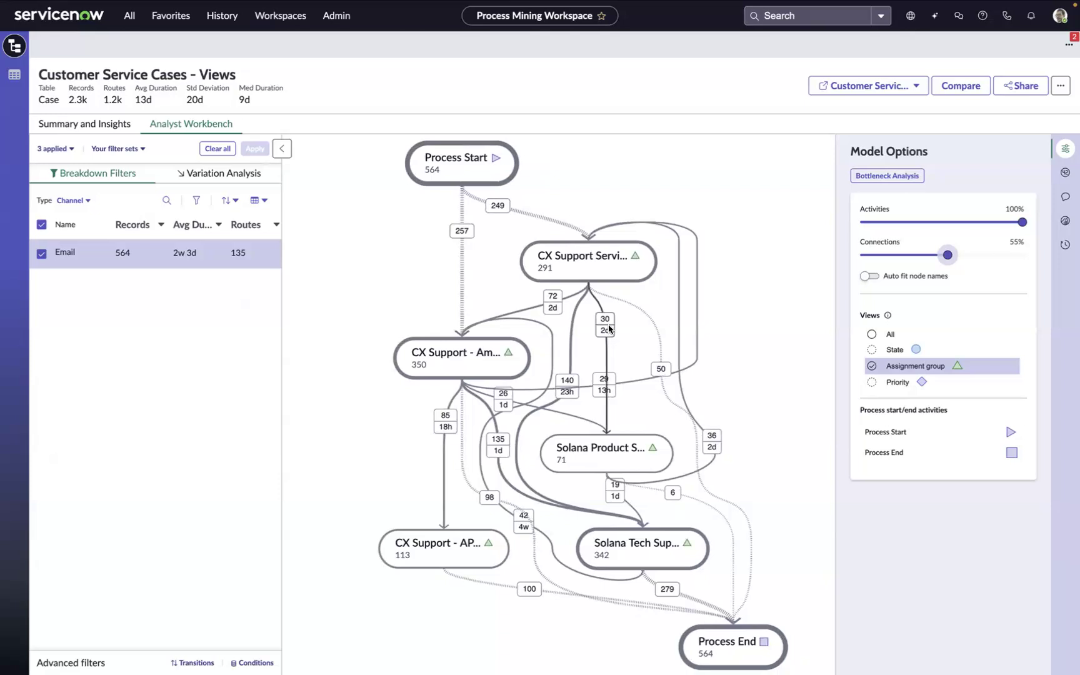
Step: Inspect the Service Desk Level 1 to CX Support - Americas transition, then list the 135 route variants
{"action": "left_click", "coordinate": [609, 329]}
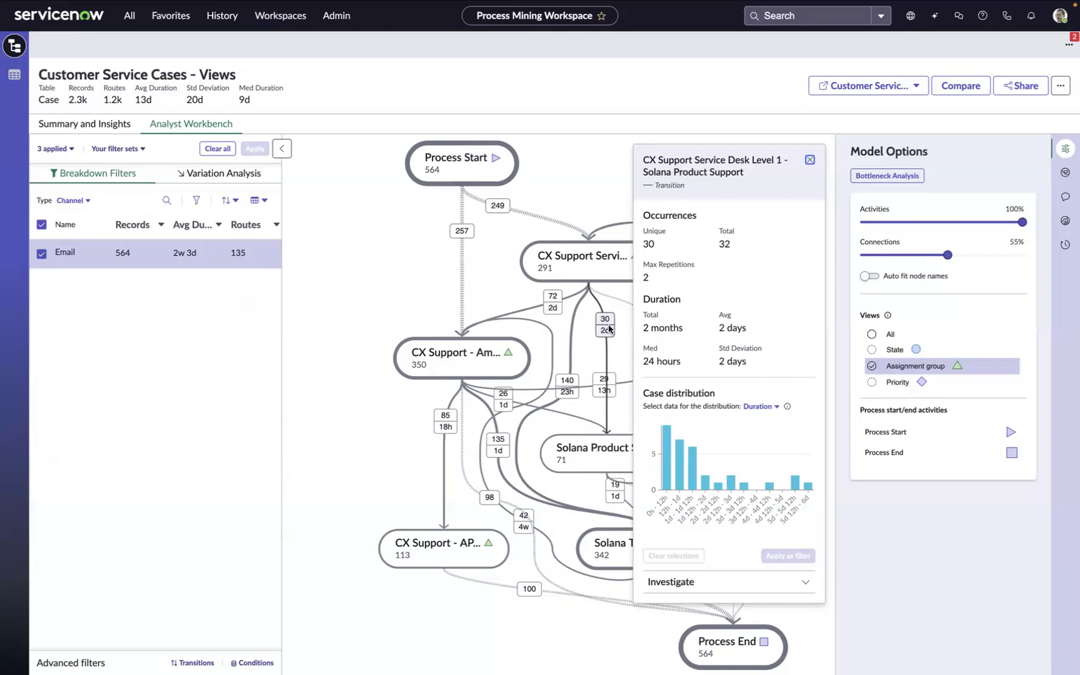
{"action": "left_click", "coordinate": [552, 310]}
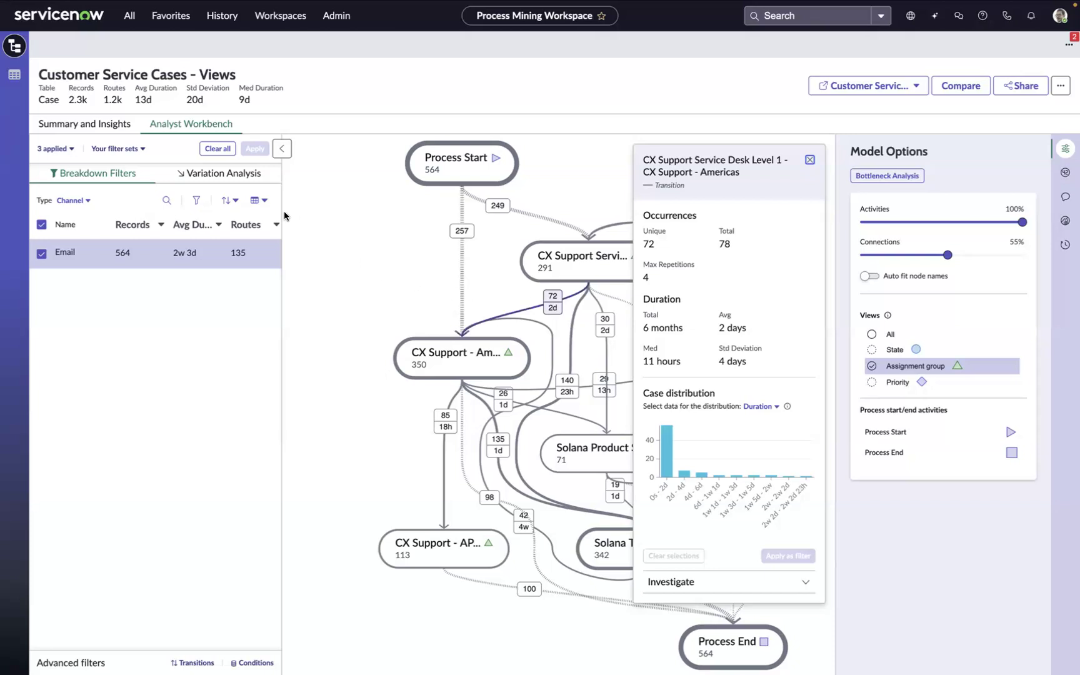
{"action": "left_click", "coordinate": [244, 177]}
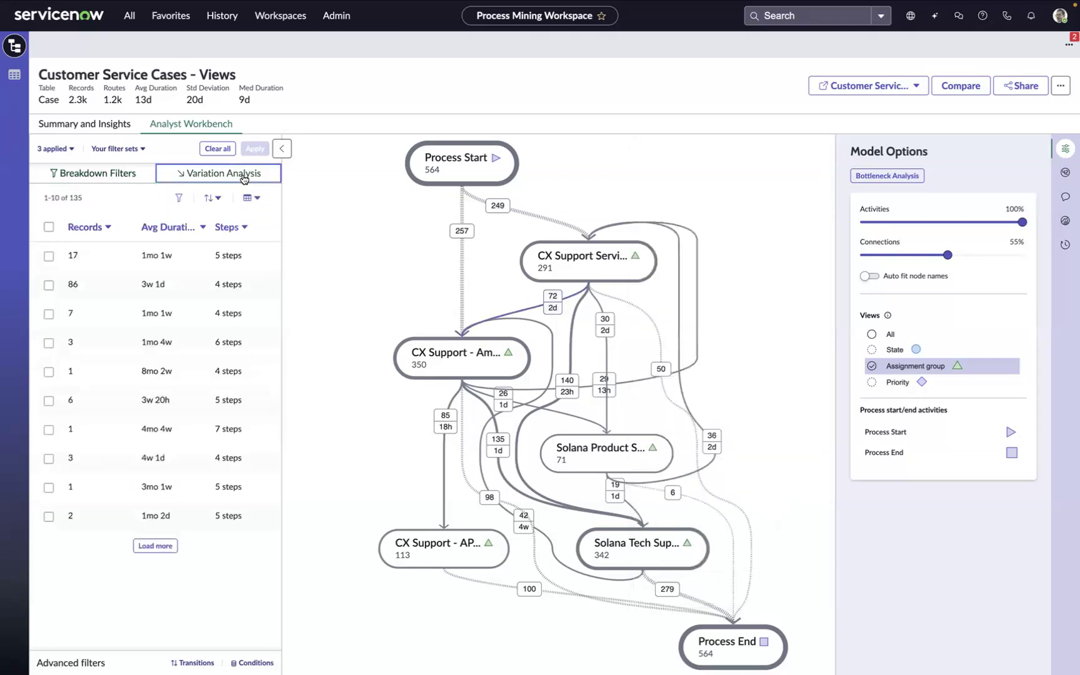
Step: Sort variants by Most Records and filter the map to the 17-case, 5-step variant
{"action": "left_click", "coordinate": [211, 198]}
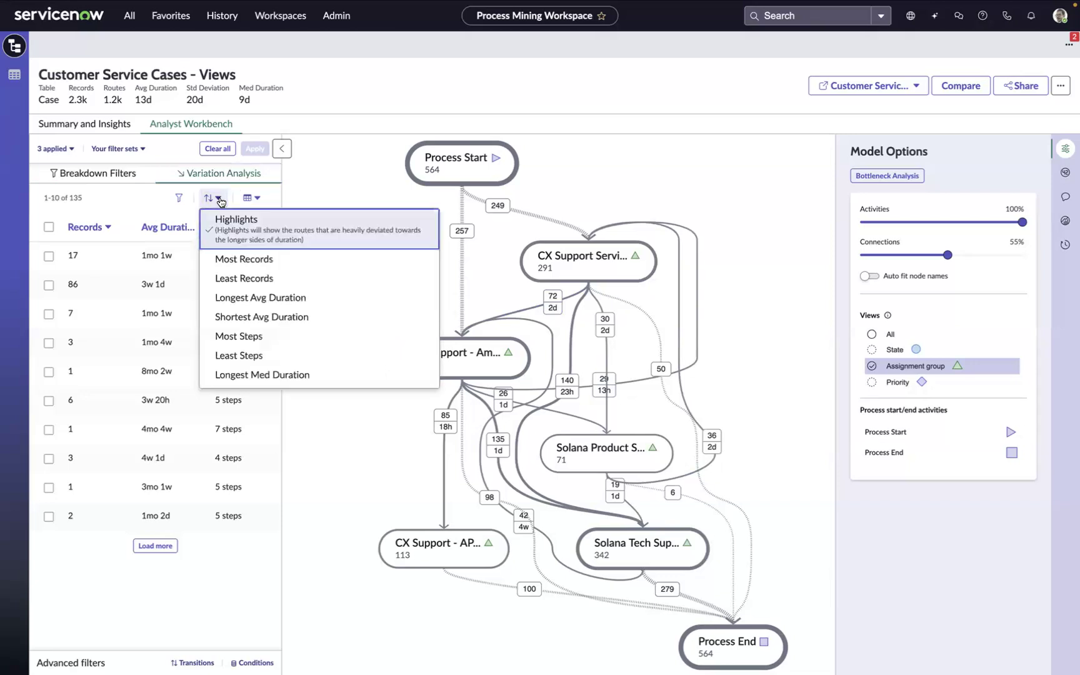
{"action": "left_click", "coordinate": [220, 257]}
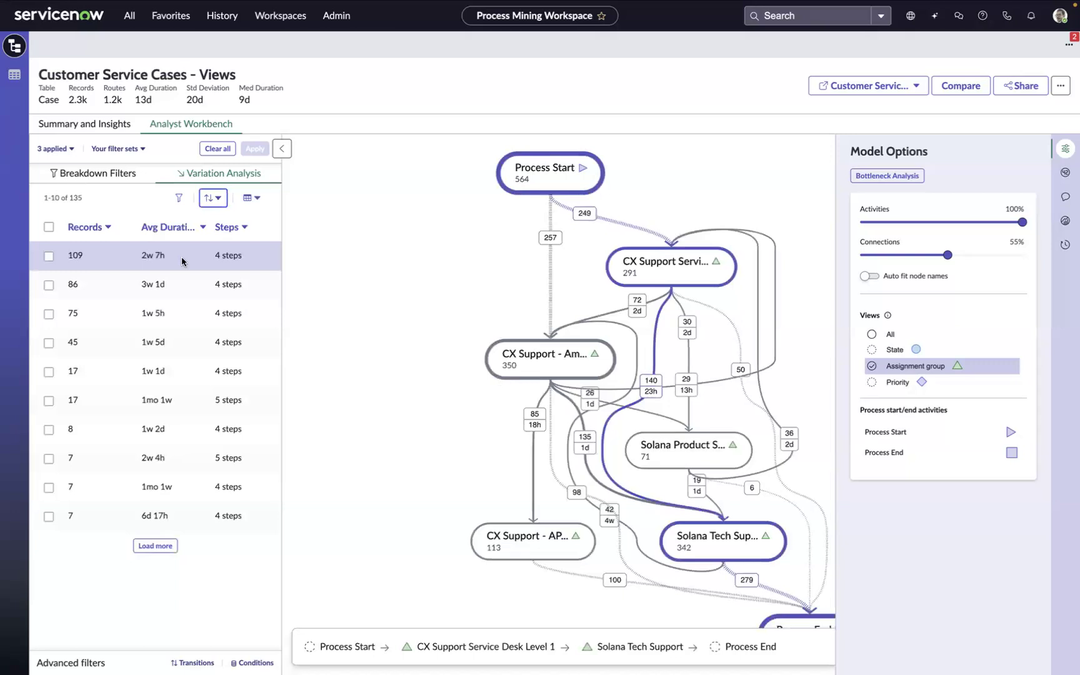
{"action": "left_click", "coordinate": [177, 284]}
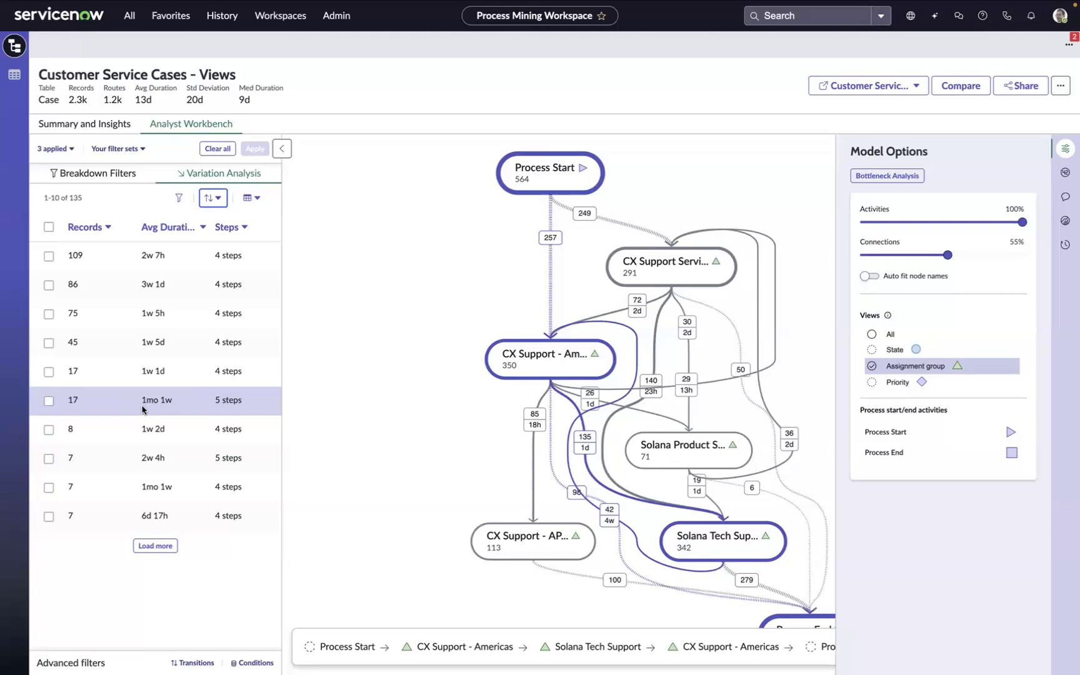
{"action": "left_click", "coordinate": [48, 402]}
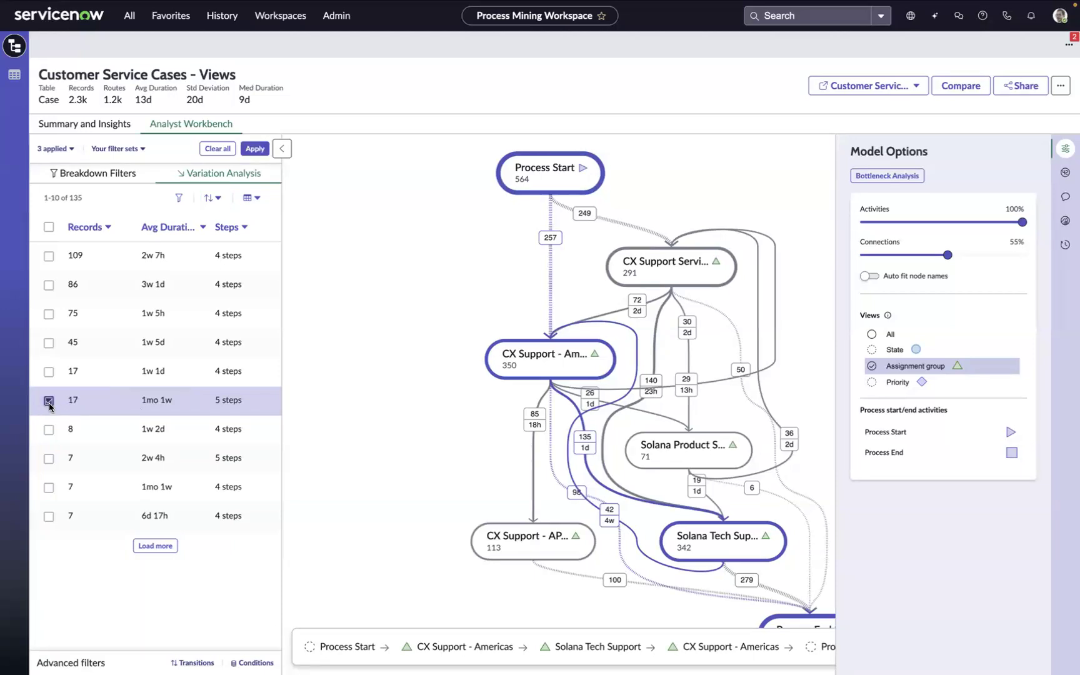
{"action": "left_click", "coordinate": [257, 149]}
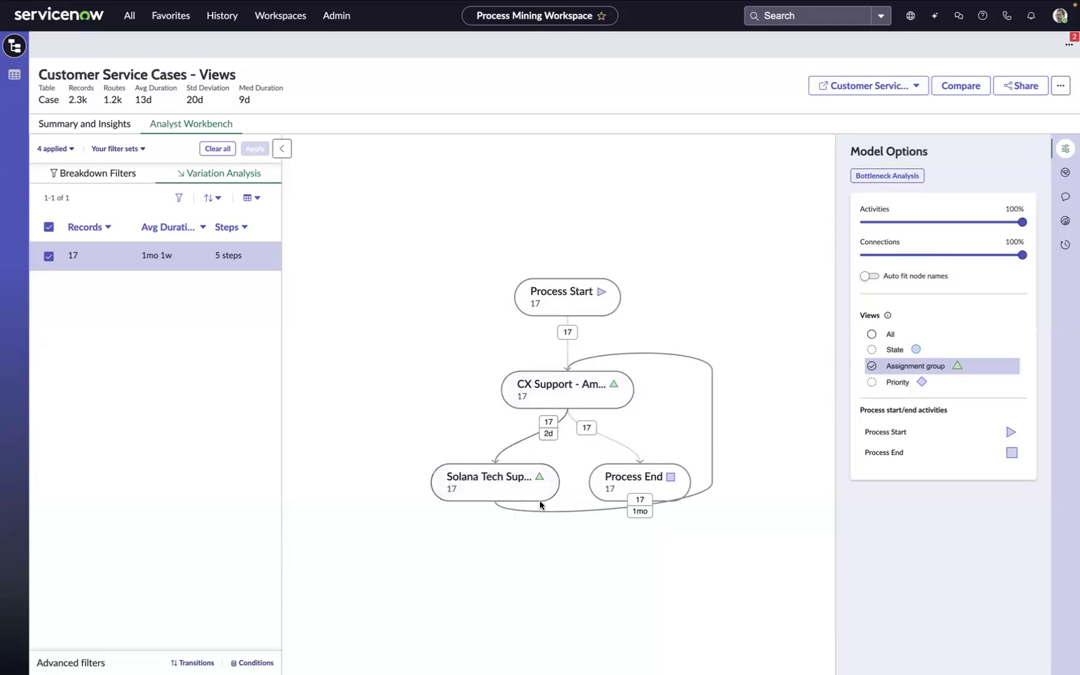
Step: Show the route's 17 cases as records from the Process End node's Investigate options
{"action": "mouse_move", "coordinate": [634, 511]}
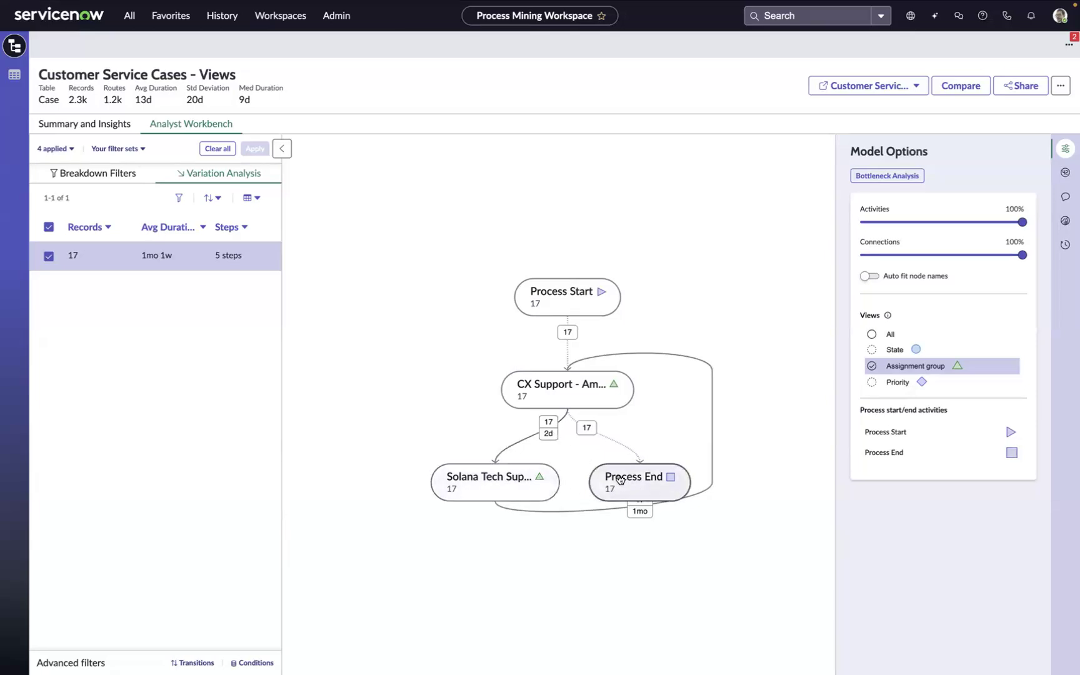
{"action": "left_click", "coordinate": [621, 480]}
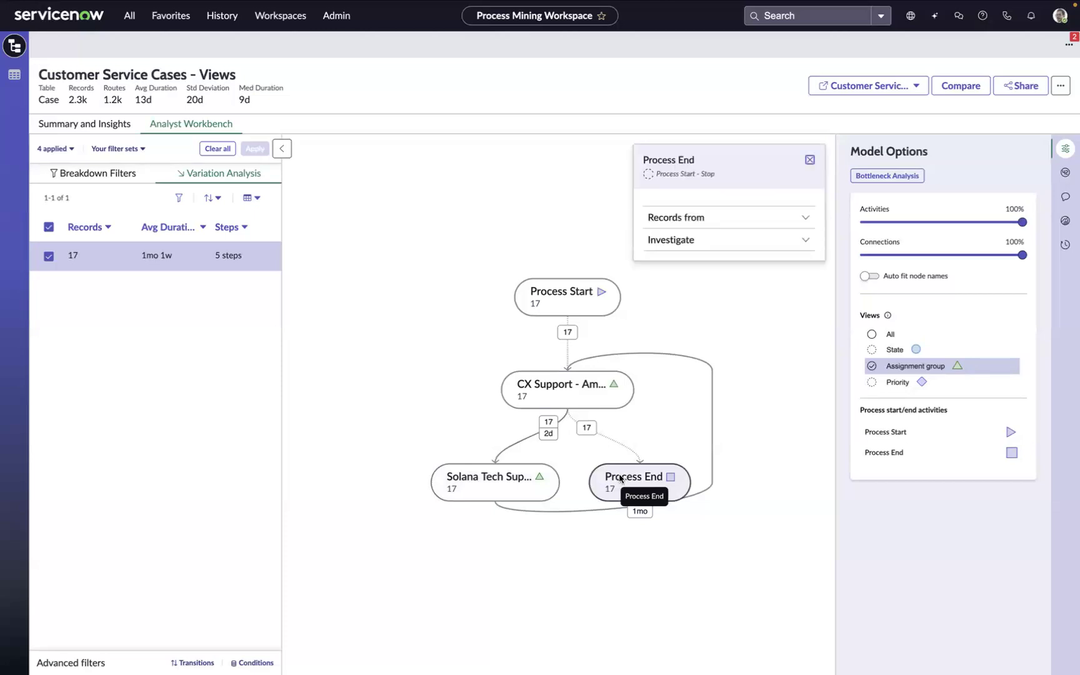
{"action": "left_click", "coordinate": [754, 248]}
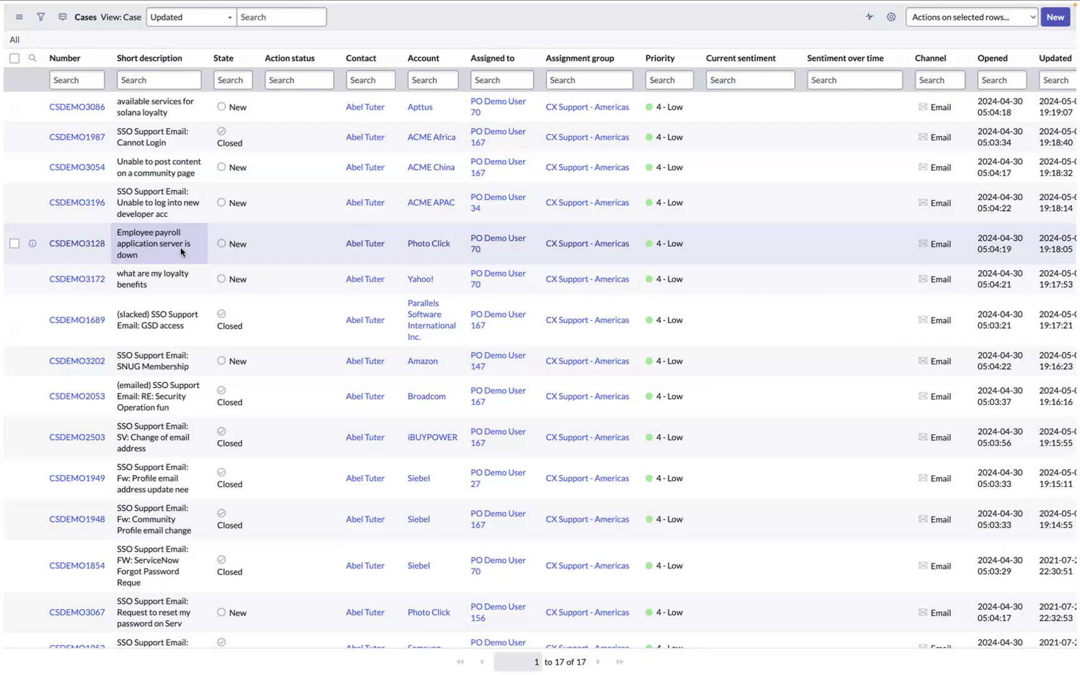
Step: Look through the 17 email cases, then return to the Process Mining Workspace tab
{"action": "scroll", "coordinate": [179, 268], "scroll_direction": "down", "scroll_amount": 3}
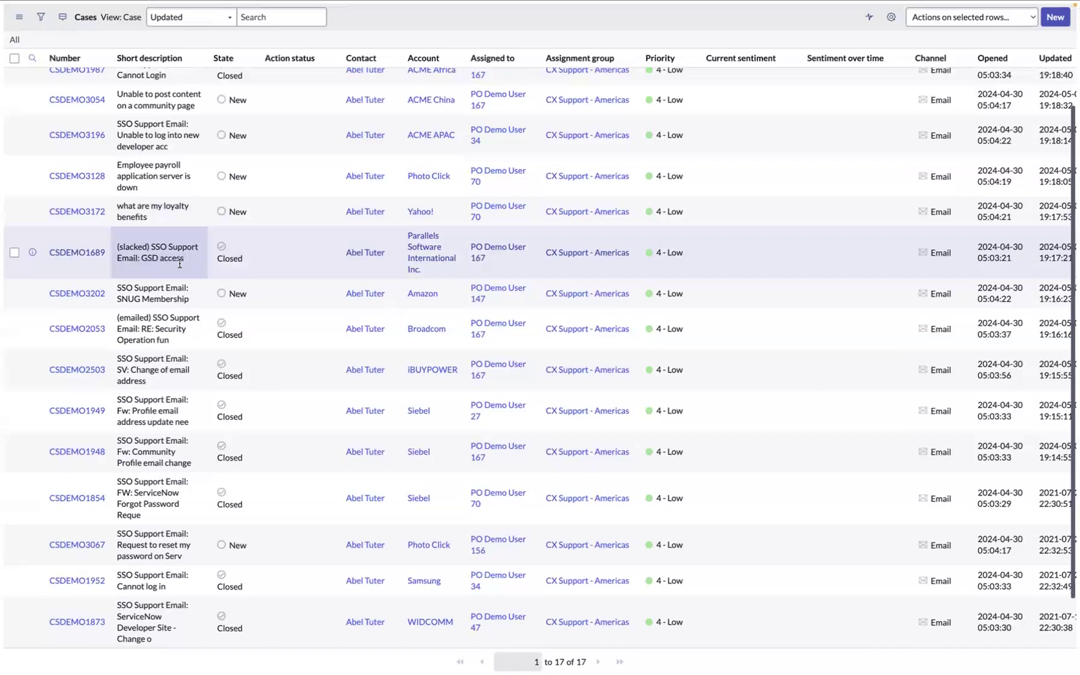
{"action": "scroll", "coordinate": [179, 264], "scroll_direction": "down", "scroll_amount": 1}
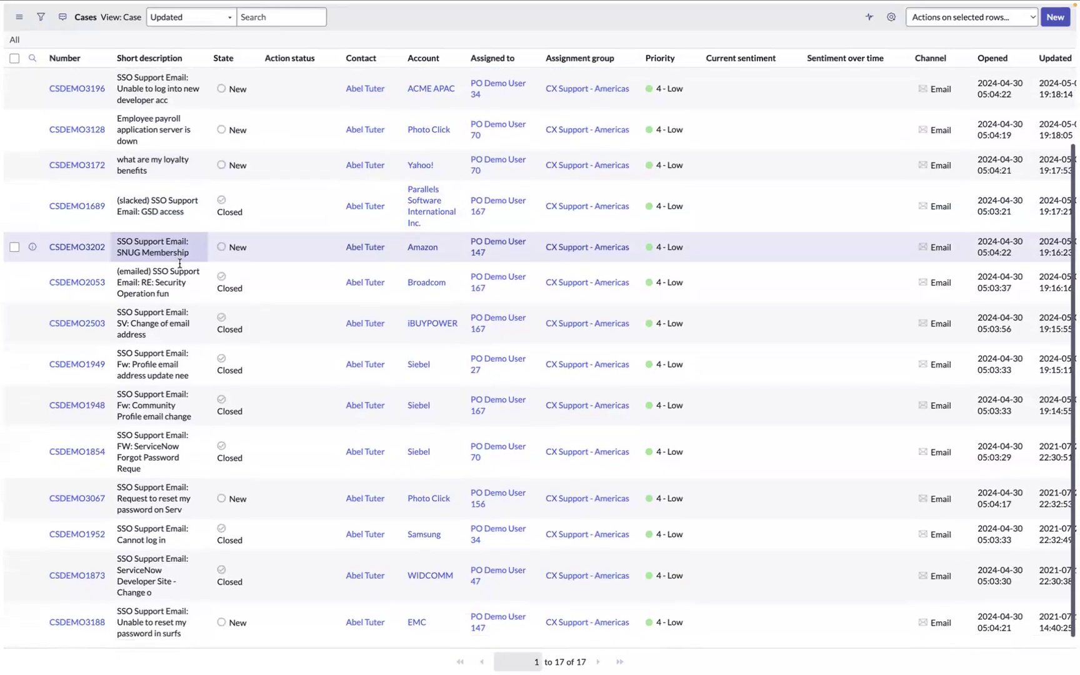
{"action": "scroll", "coordinate": [179, 263], "scroll_direction": "up", "scroll_amount": 5}
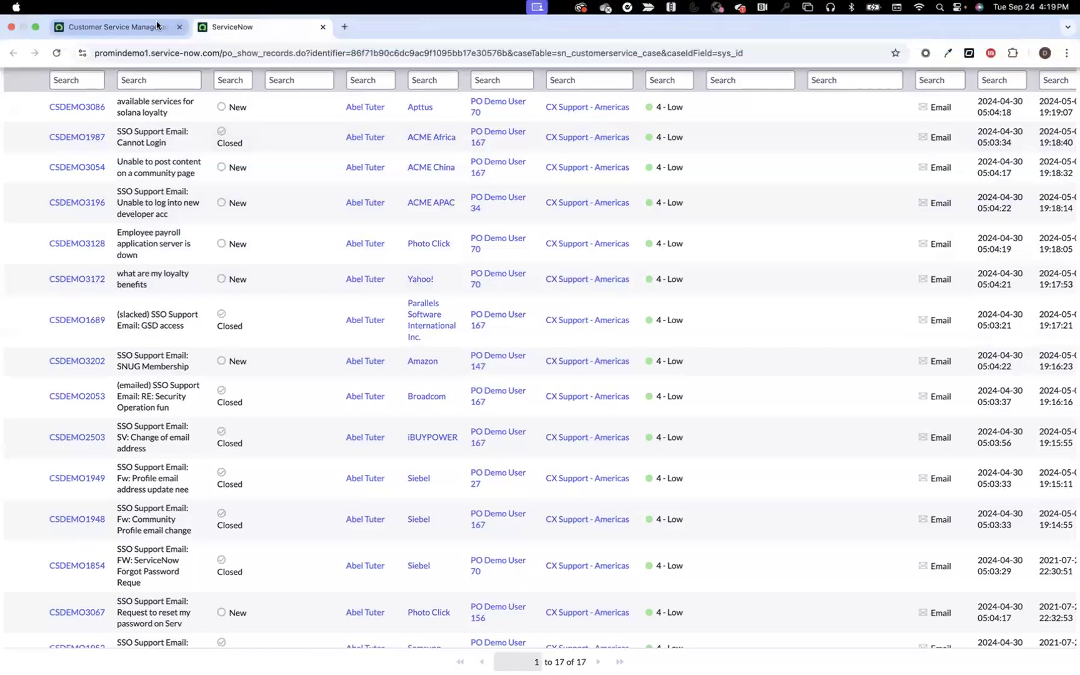
{"action": "left_click", "coordinate": [116, 19]}
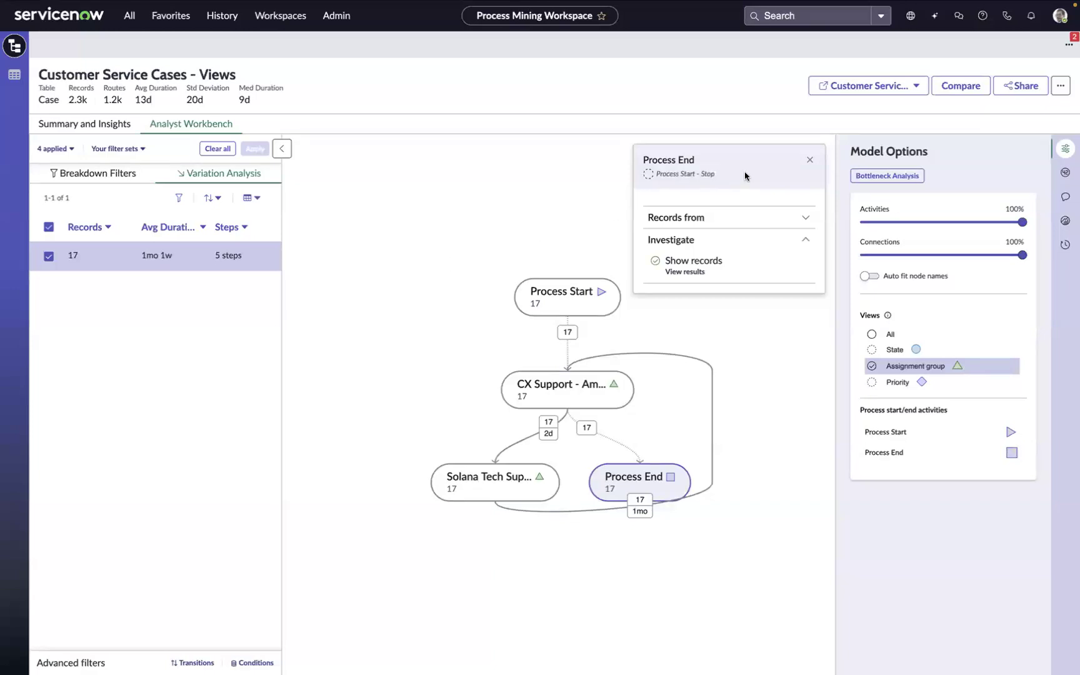
Step: Close the Process End detail panel to leave only the 17-case map
{"action": "left_click", "coordinate": [810, 161]}
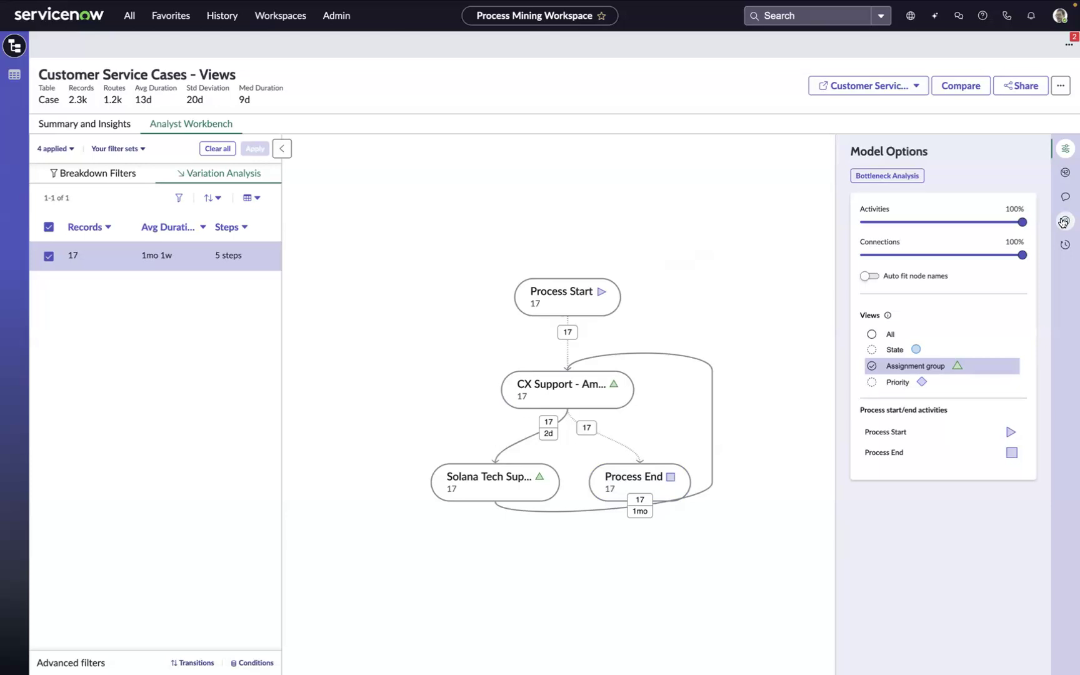
Step: Show the Improvement Initiatives panel with 'Reduce case closure times by 25%' and begin adding an initiative
{"action": "left_click", "coordinate": [1063, 222]}
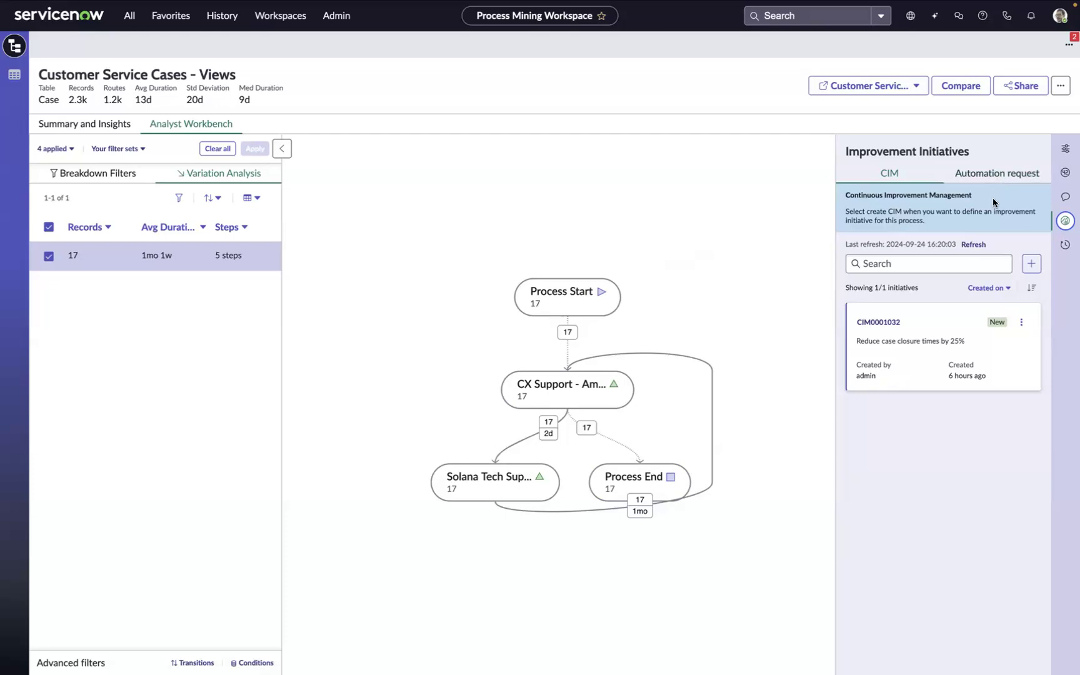
{"action": "left_click", "coordinate": [1029, 267]}
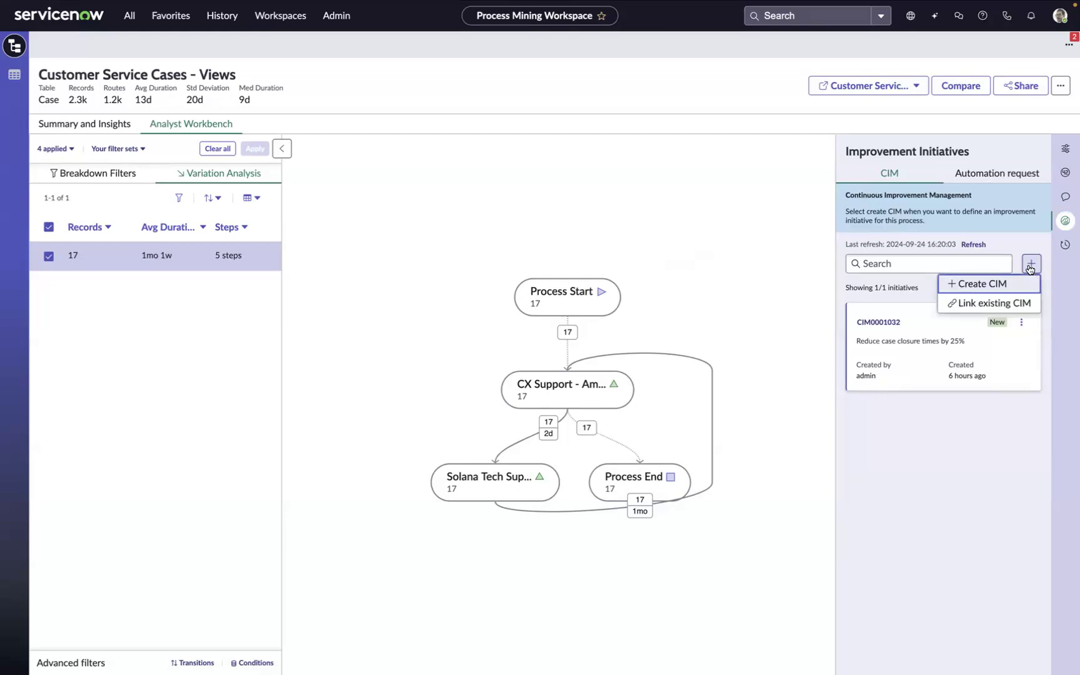